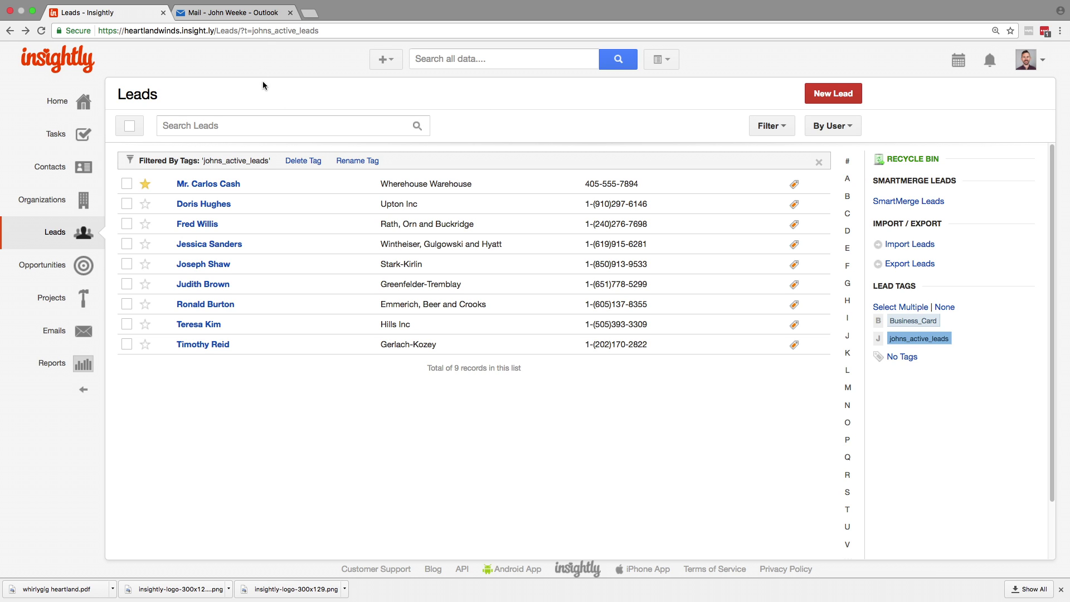
Step: Glance at the Outlook inbox, then go to the Email Accounts page in User Settings
left_click(249, 14)
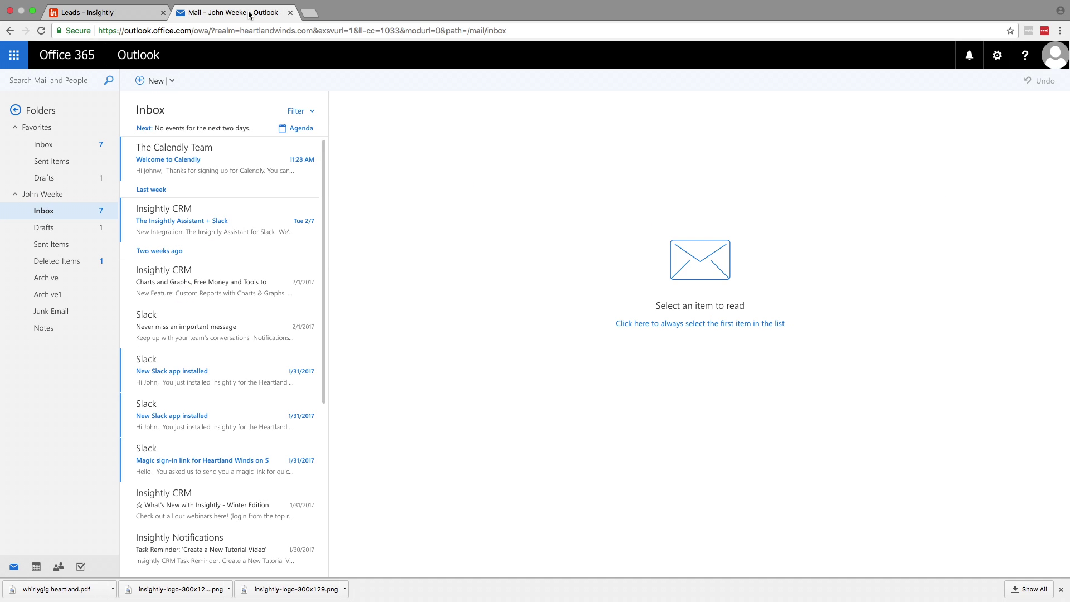
left_click(138, 15)
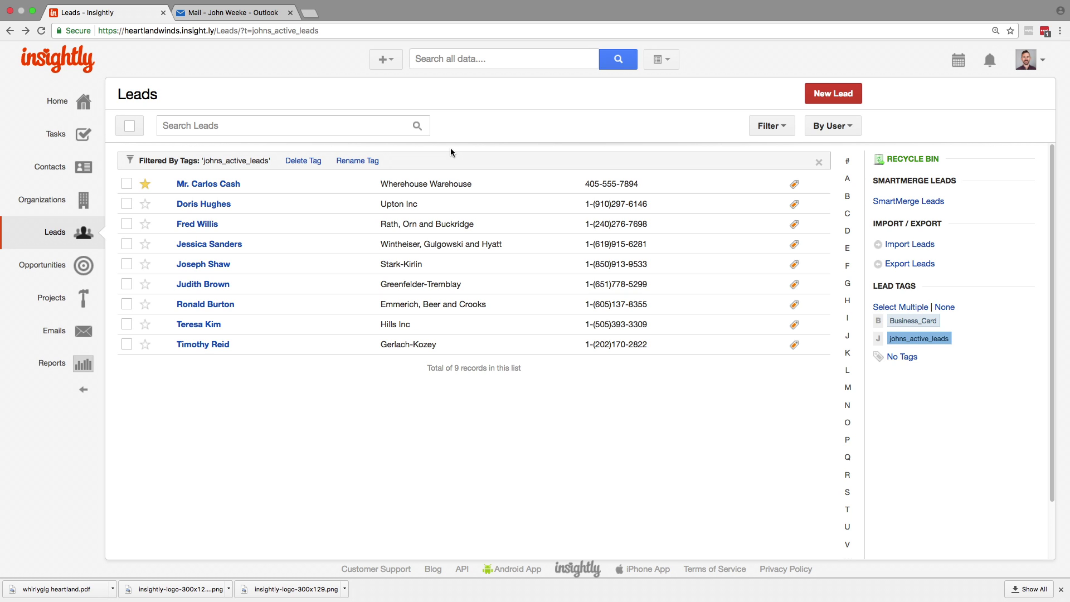
left_click(1022, 68)
left_click(990, 152)
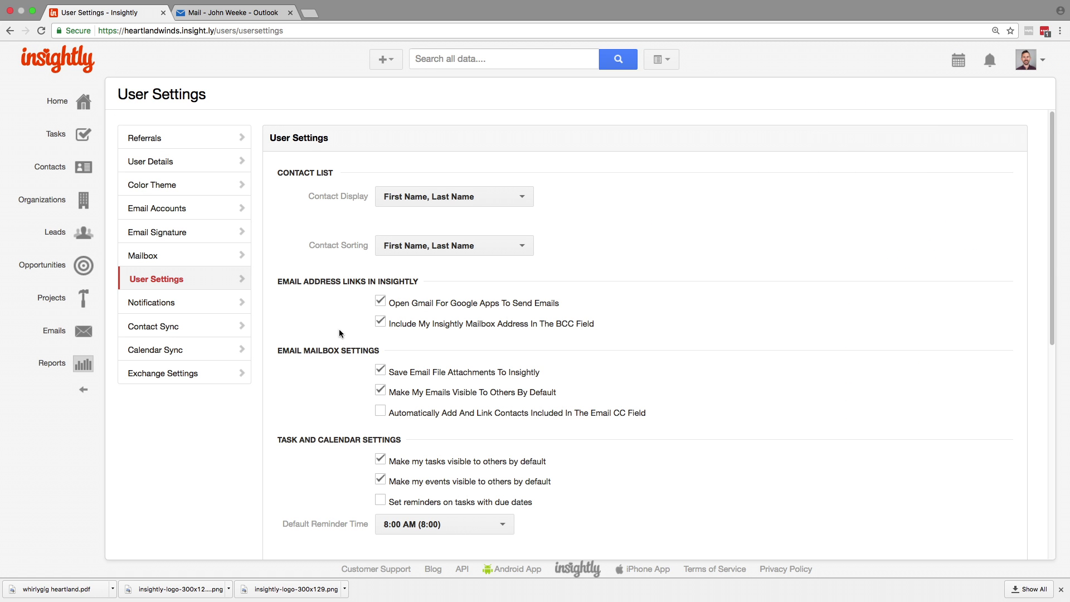
left_click(190, 217)
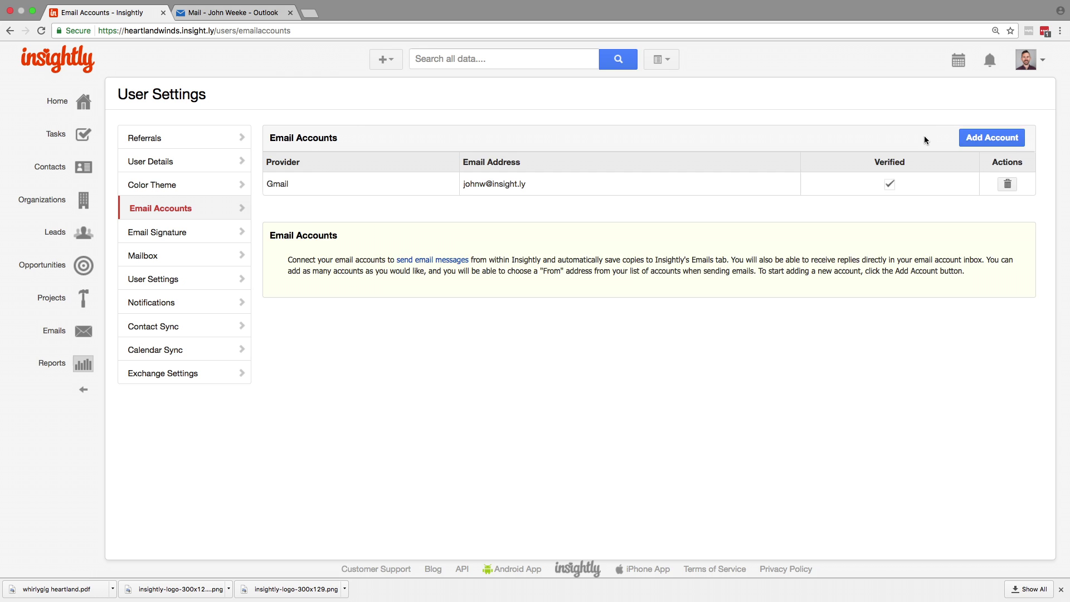
Step: Add an Office 365 email account with corrected address, password and Auto Discover server settings
left_click(969, 138)
left_click(552, 224)
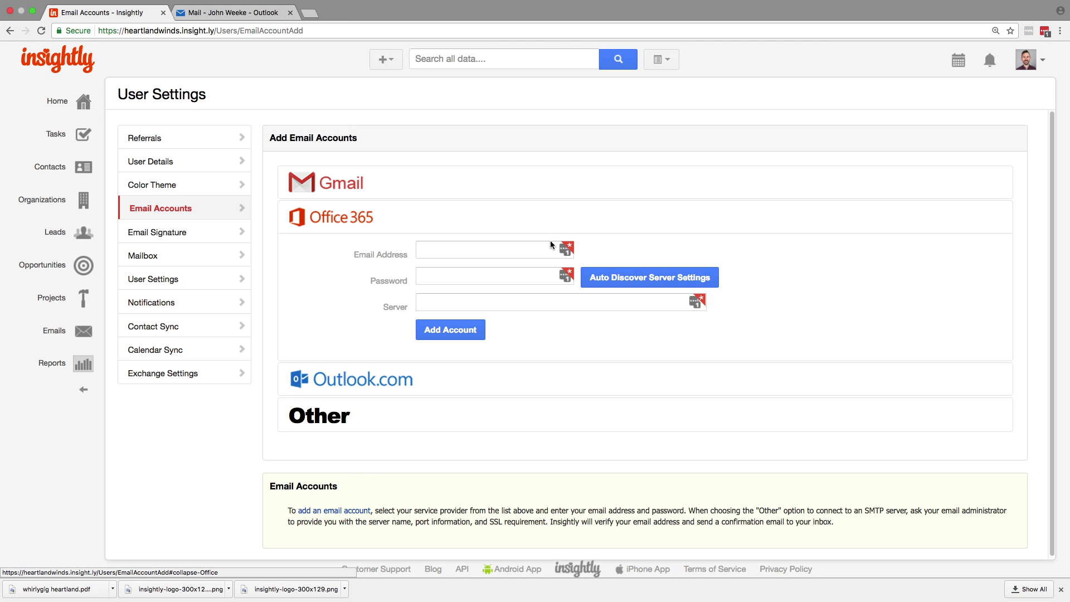
left_click(538, 250)
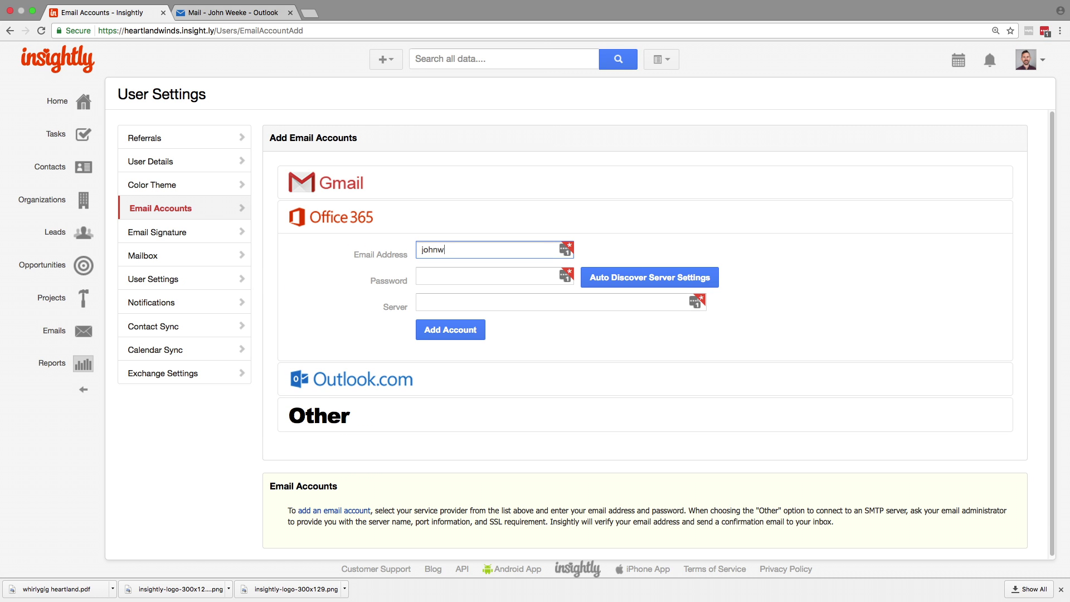
key("Tab")
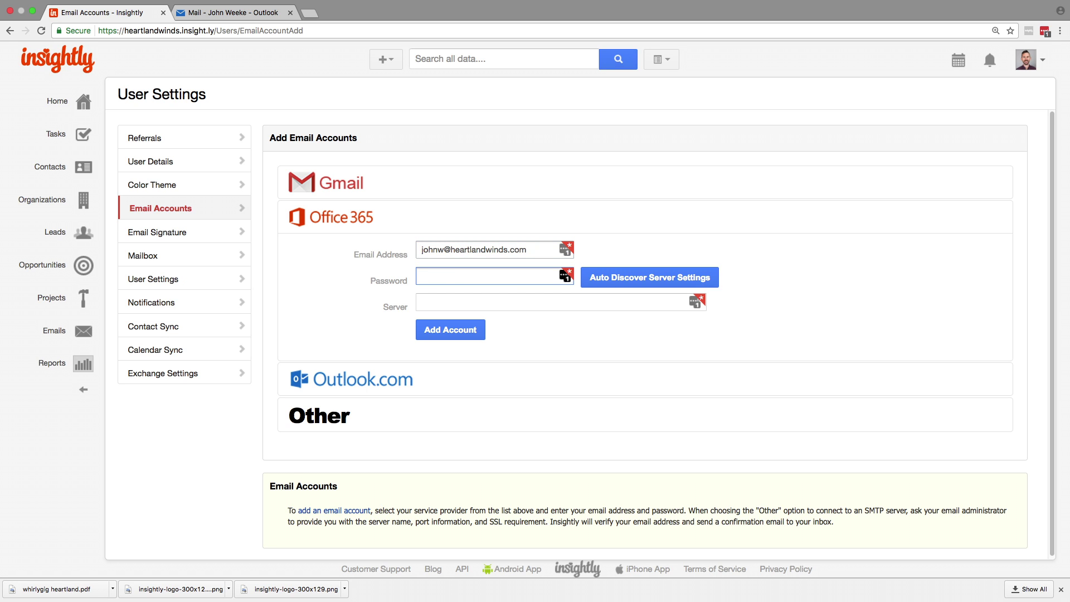
type("••••••••••••")
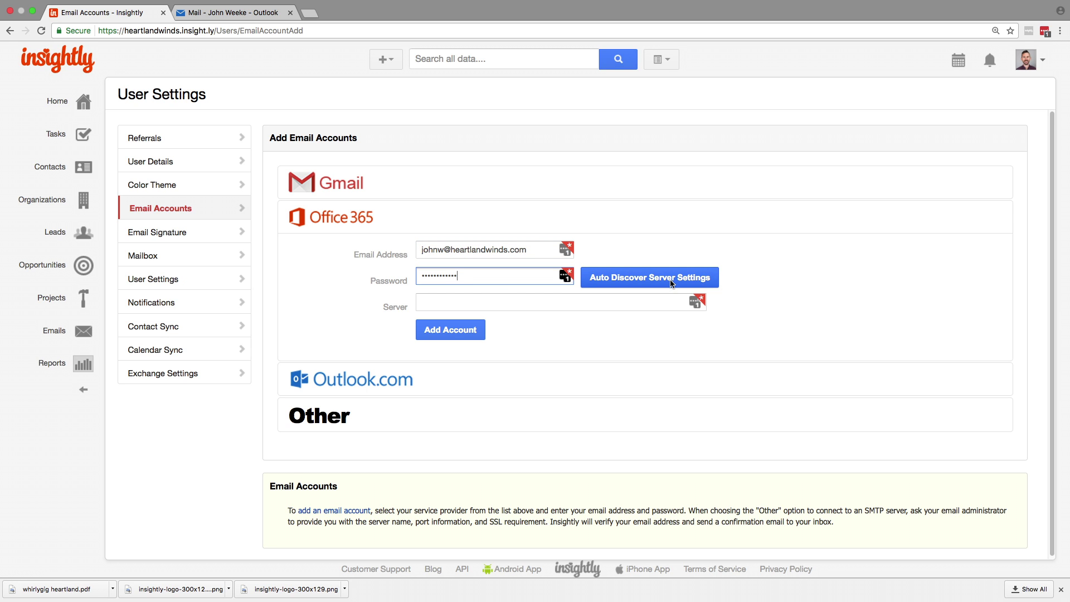
left_click(671, 282)
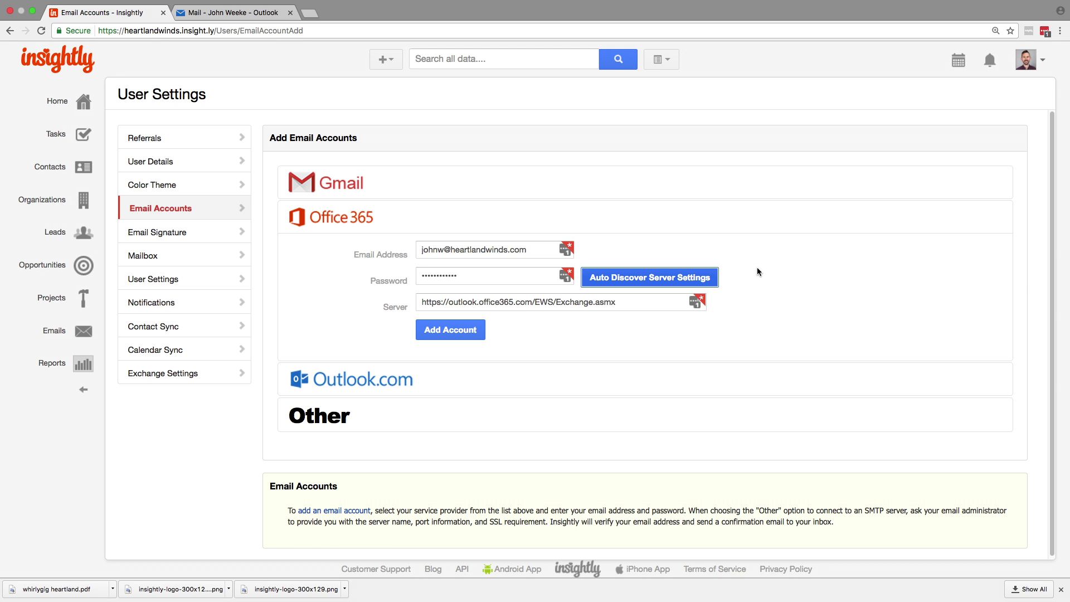
left_click(481, 330)
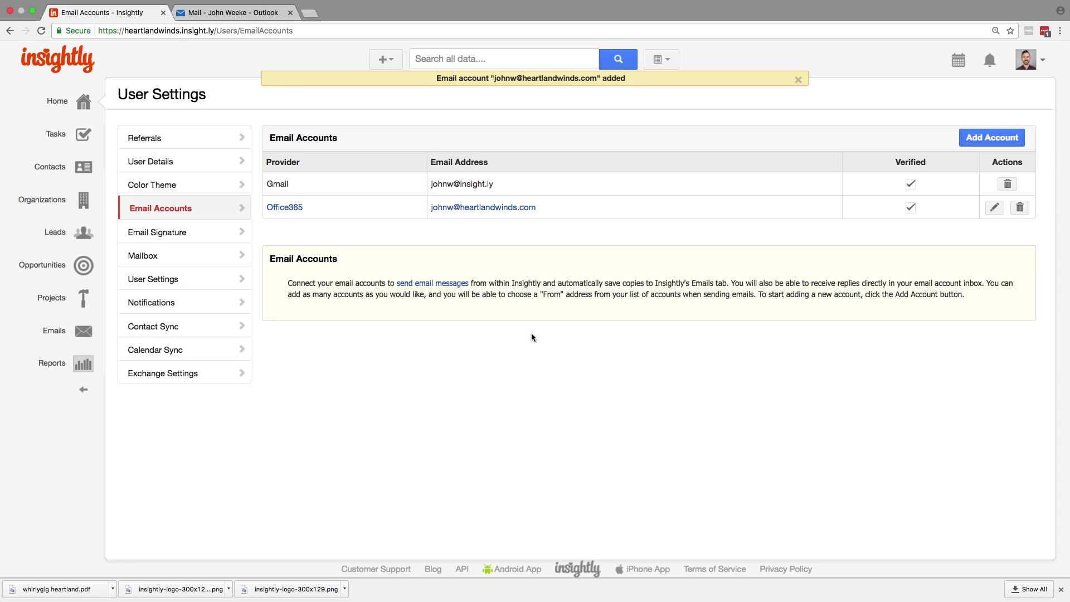
left_click(242, 234)
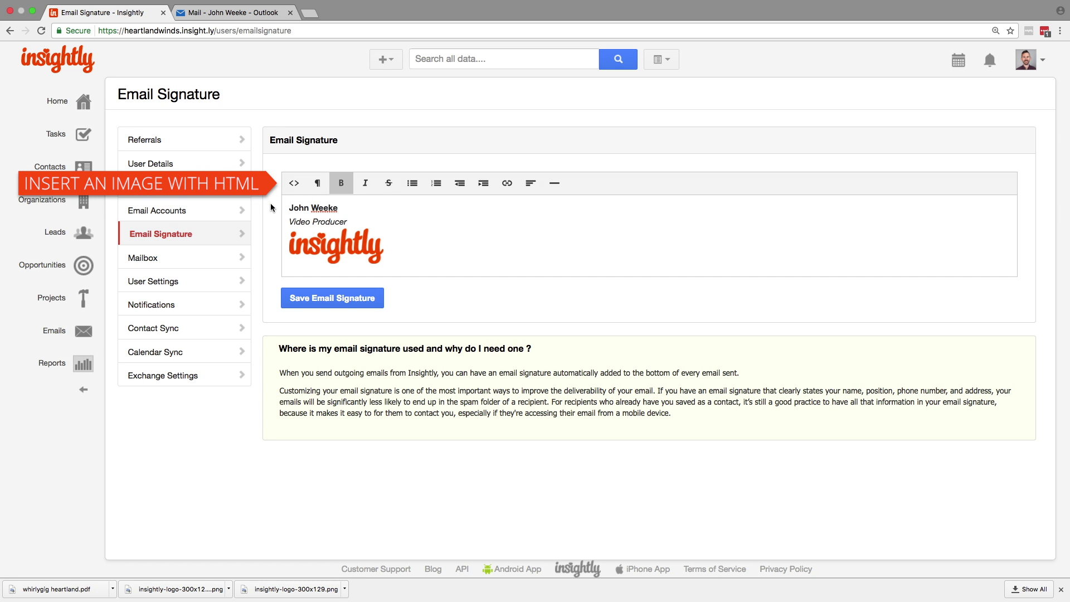
left_click(67, 236)
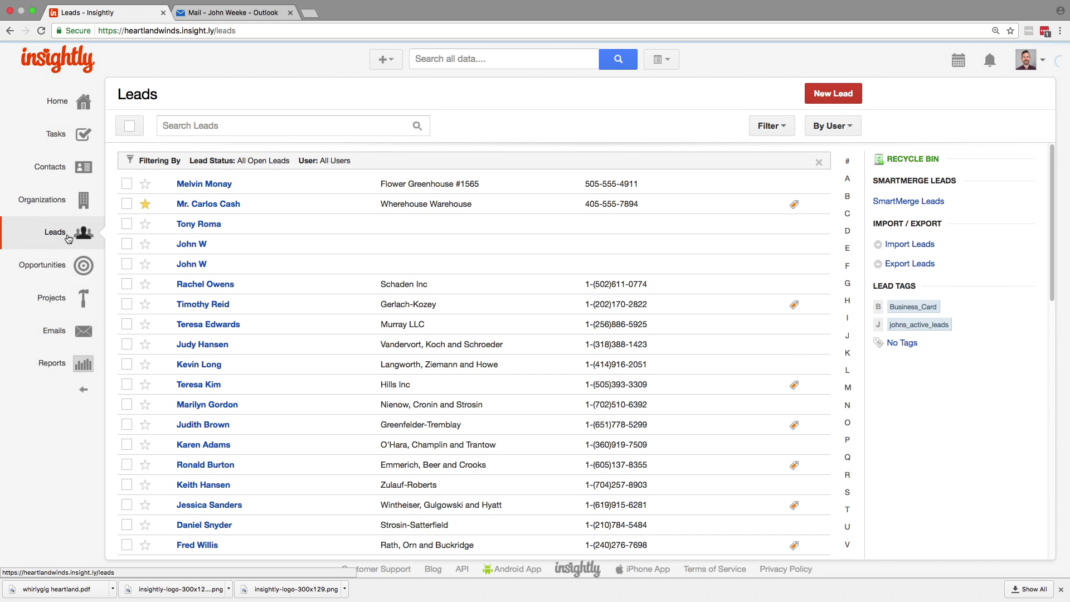
left_click(233, 185)
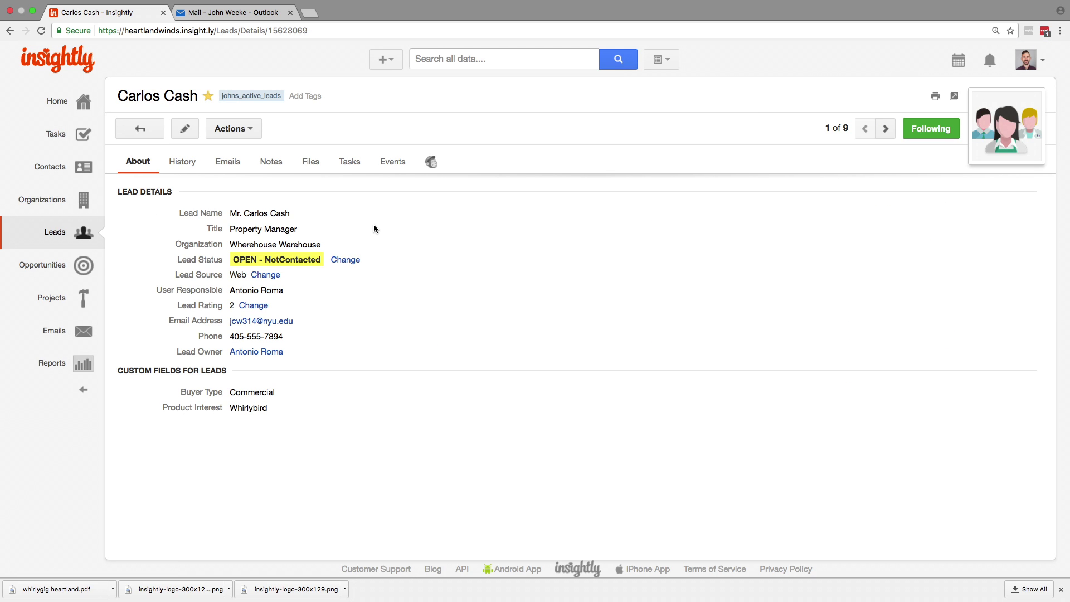
left_click(236, 129)
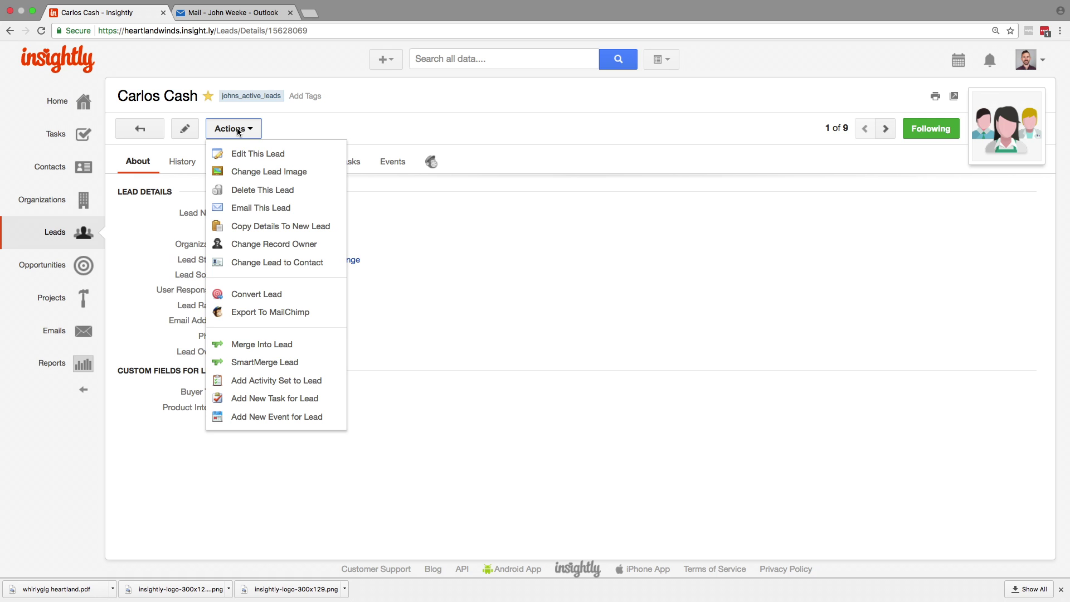
left_click(261, 207)
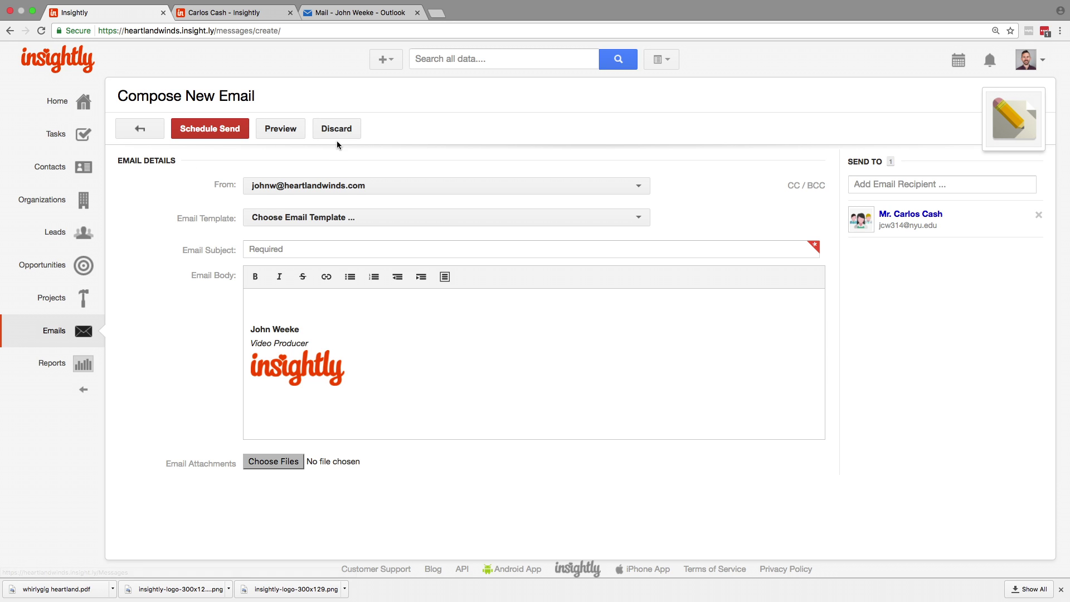
Step: Send from the Office 365 account and list the available email templates
left_click(417, 188)
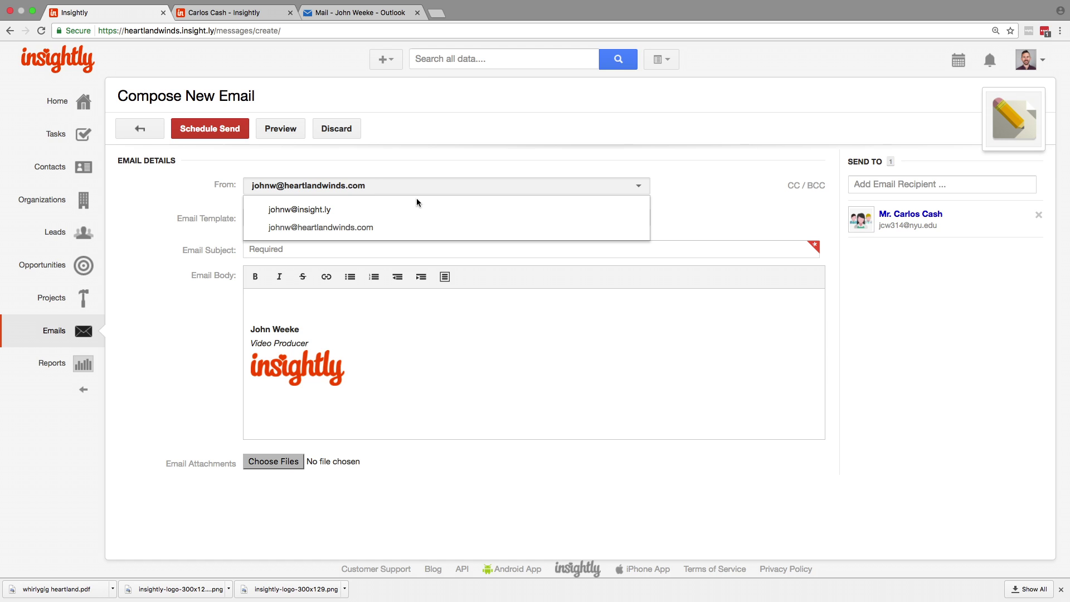
left_click(374, 228)
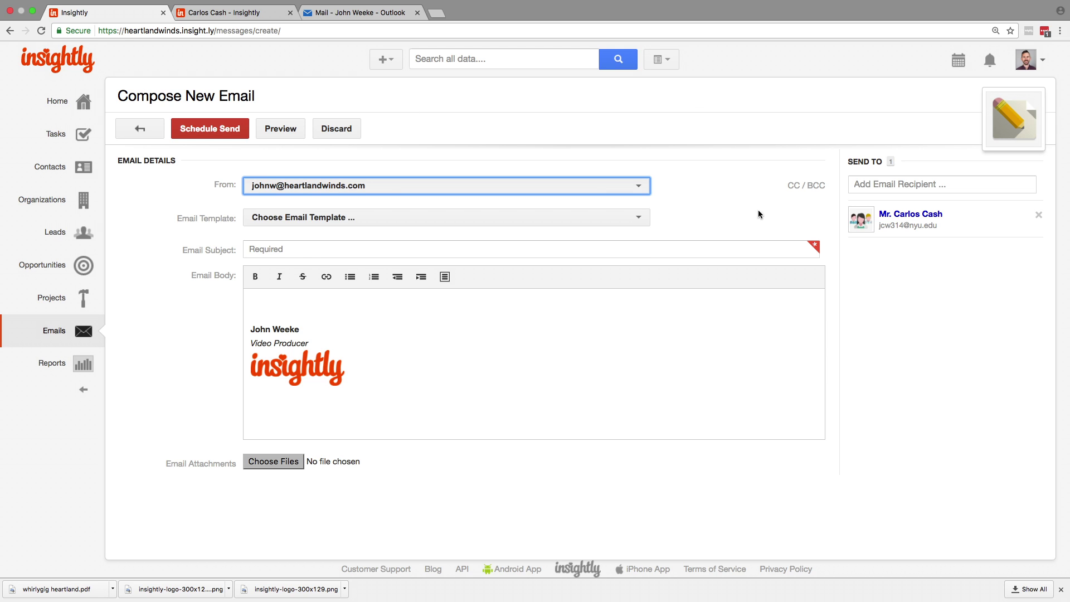
left_click(644, 223)
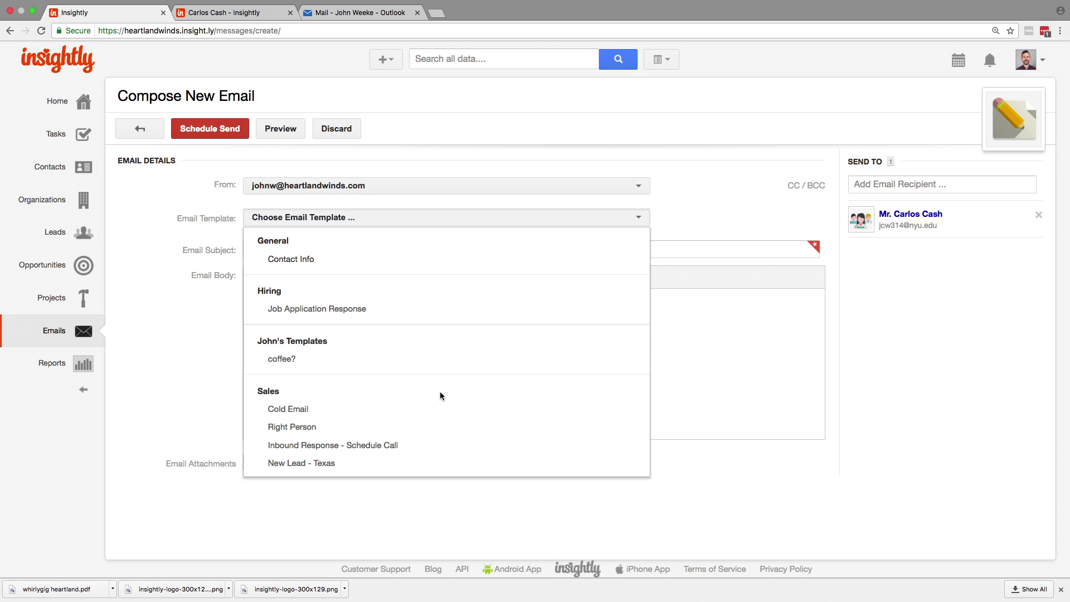
Step: Apply the 'Inbound Response - Schedule Call' template and place the caret in the body
left_click(428, 445)
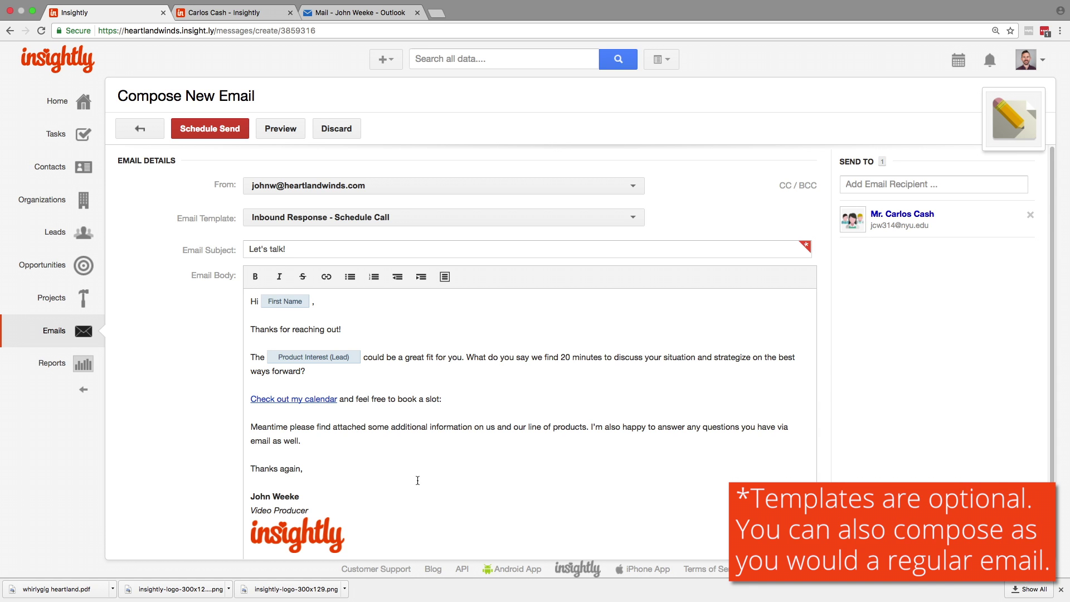
left_click(341, 361)
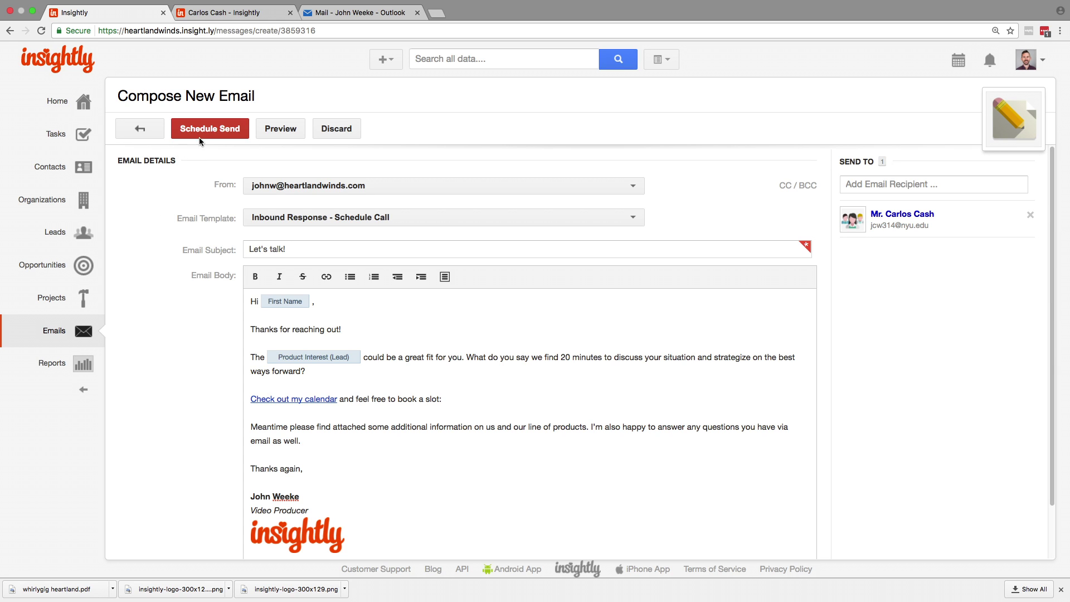
left_click(226, 13)
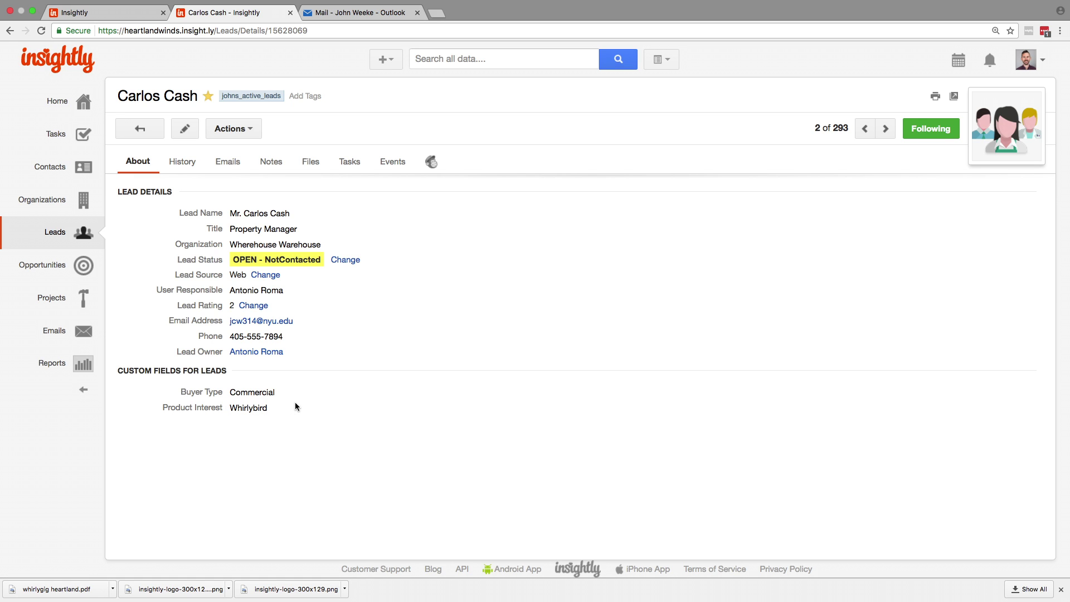
left_click(83, 14)
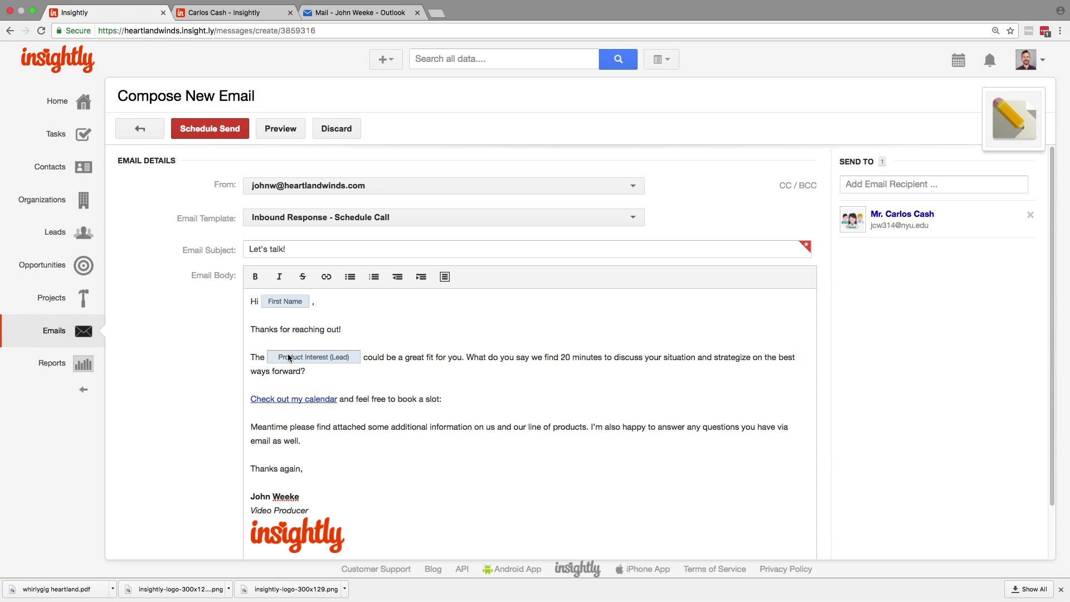
scroll(371, 371, "down", 3)
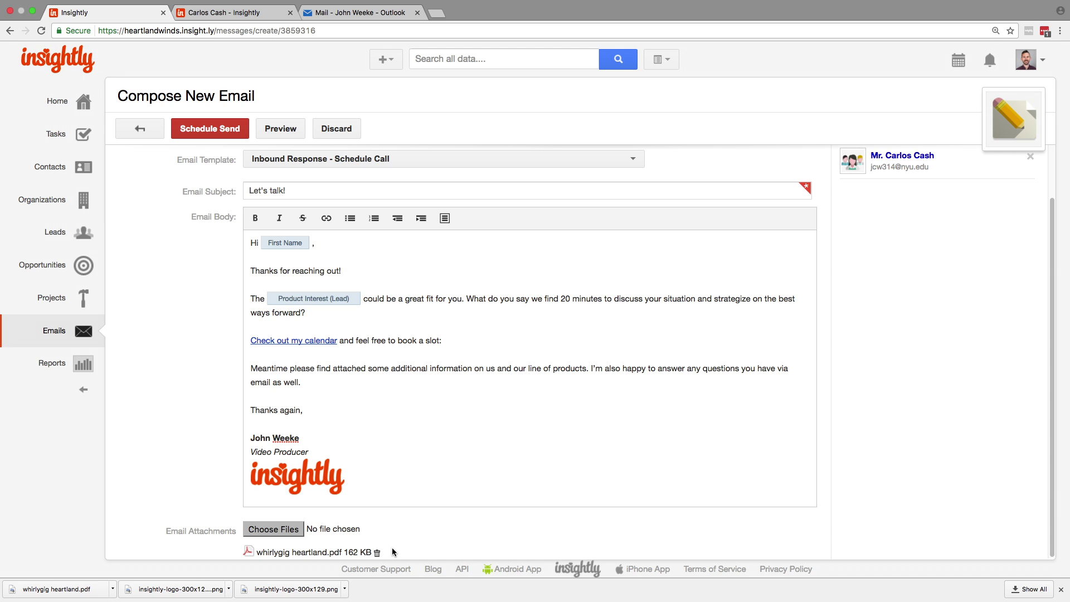
scroll(196, 462, "up", 2)
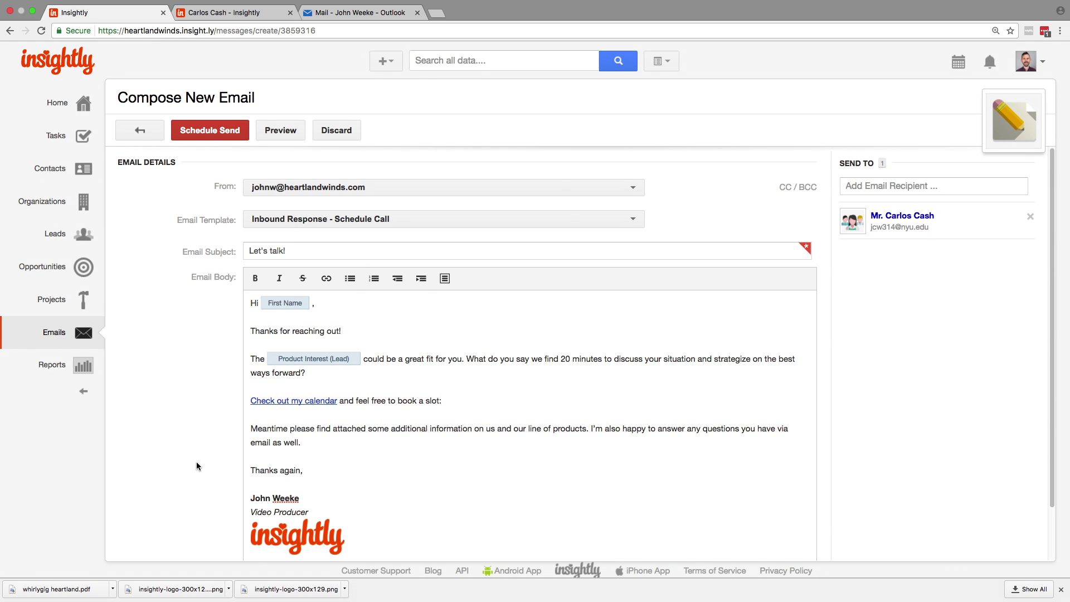
Step: Add ' Go Giants!' after 'Thanks for reaching out!' and send the email now
left_click(357, 328)
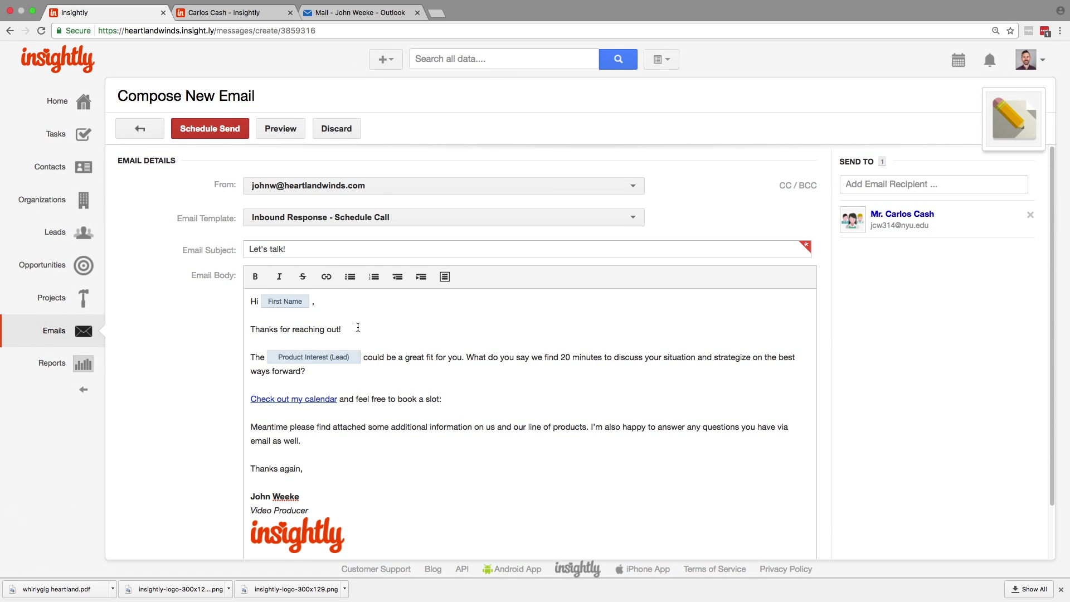
type("Go")
type(" Giants!")
left_click(210, 129)
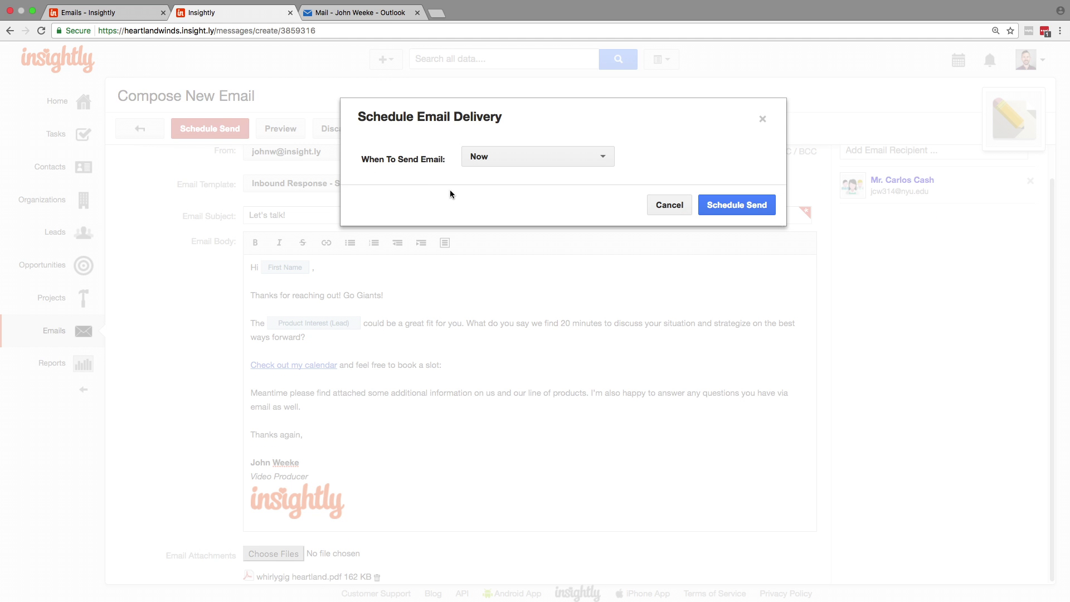
left_click(495, 161)
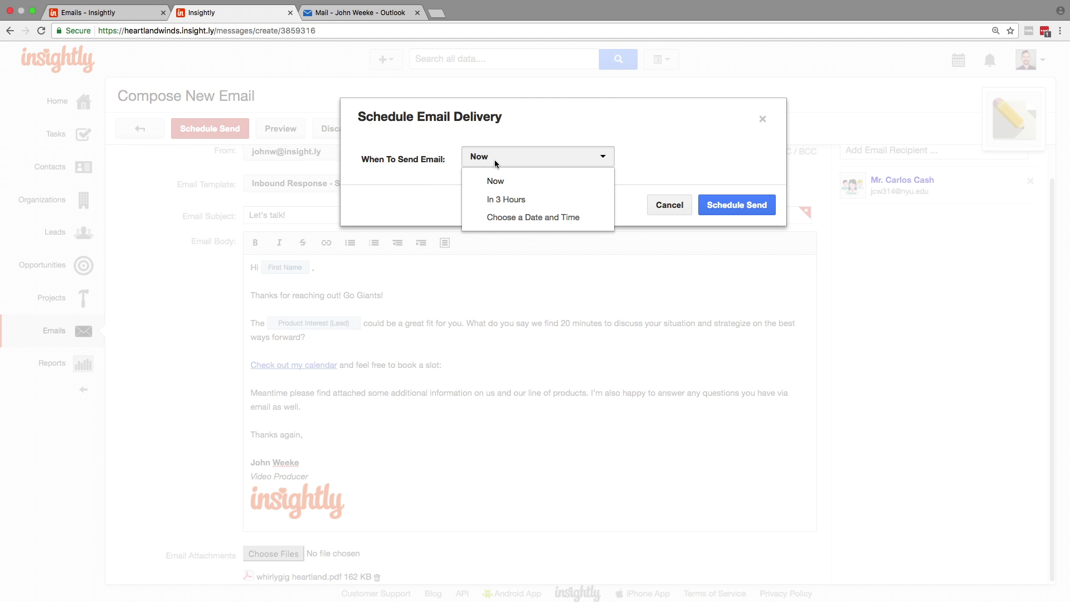
left_click(495, 180)
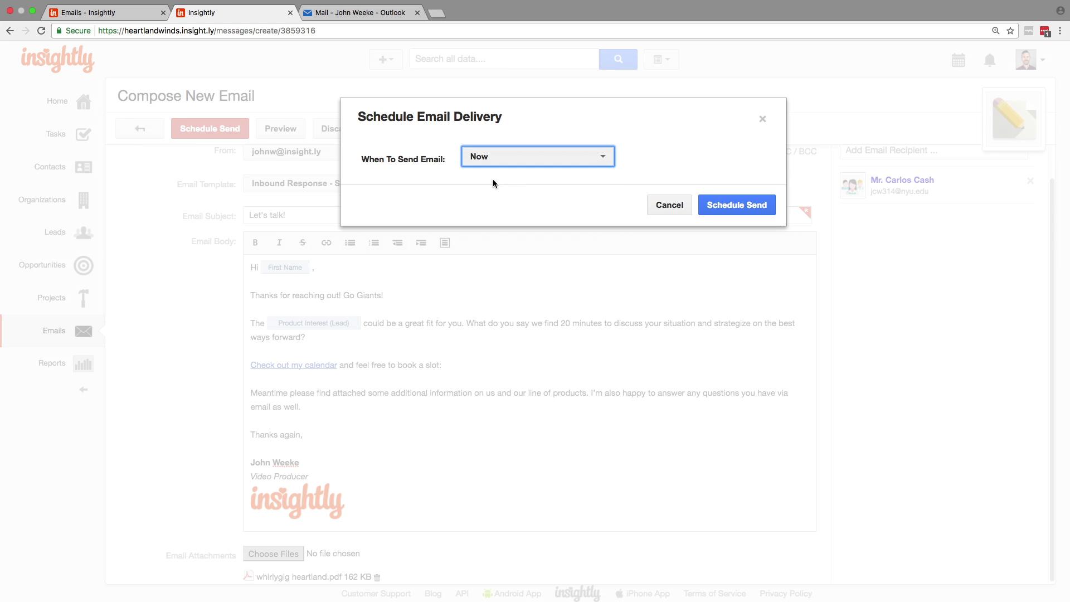
left_click(727, 207)
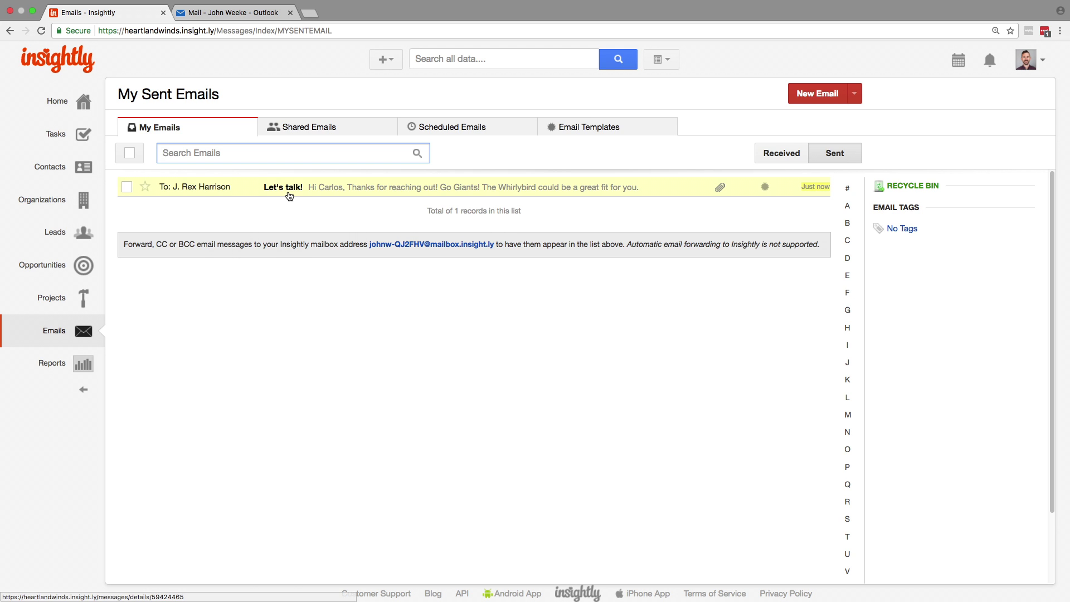
Step: Review the 'Let's talk!' email's open and click tracking, then return to the emails list
left_click(288, 191)
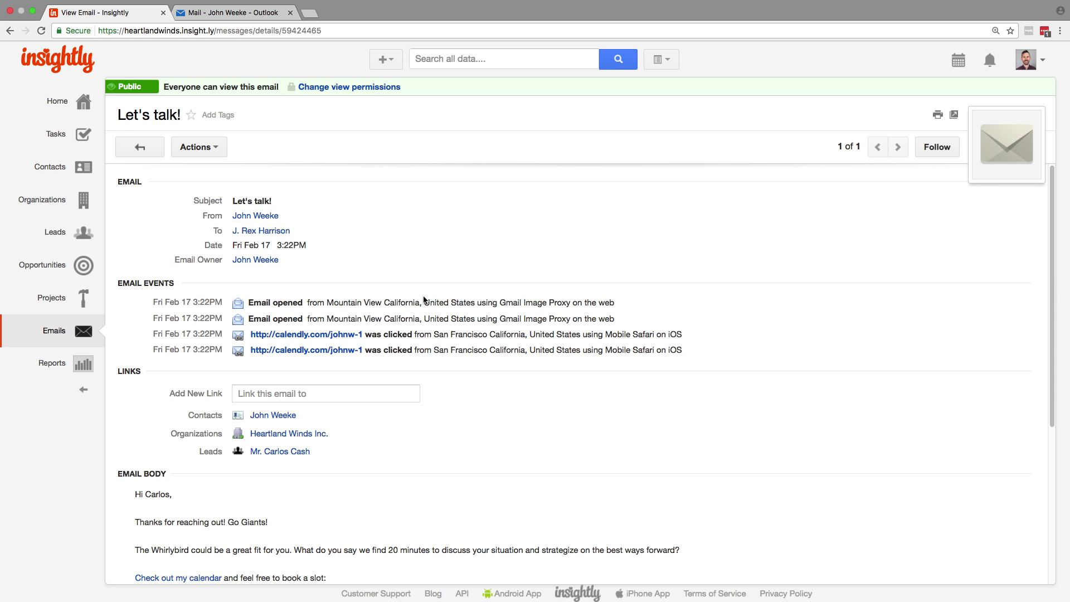
left_click(73, 331)
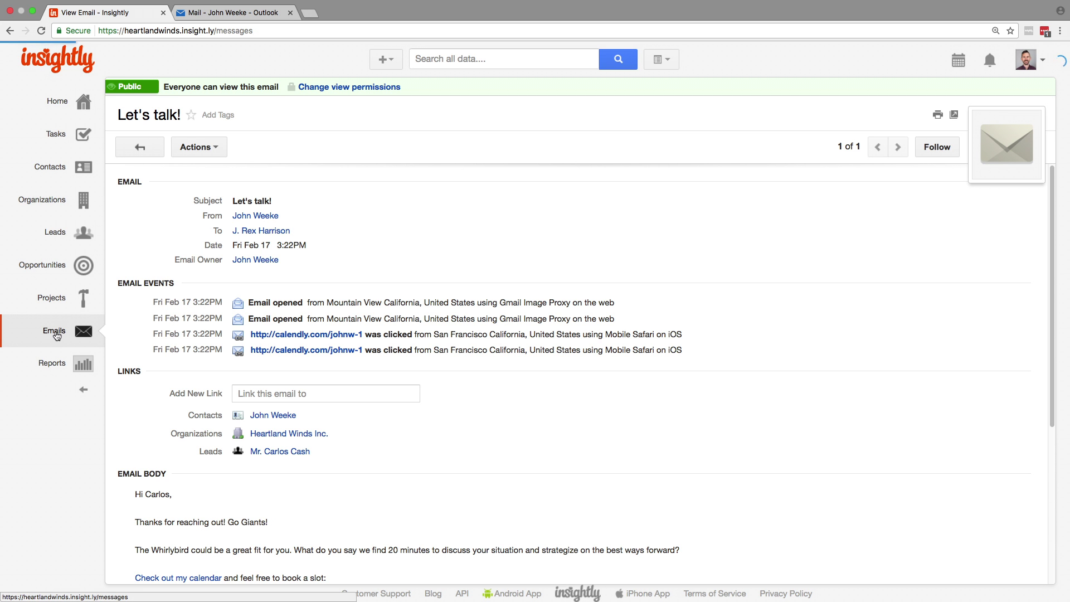